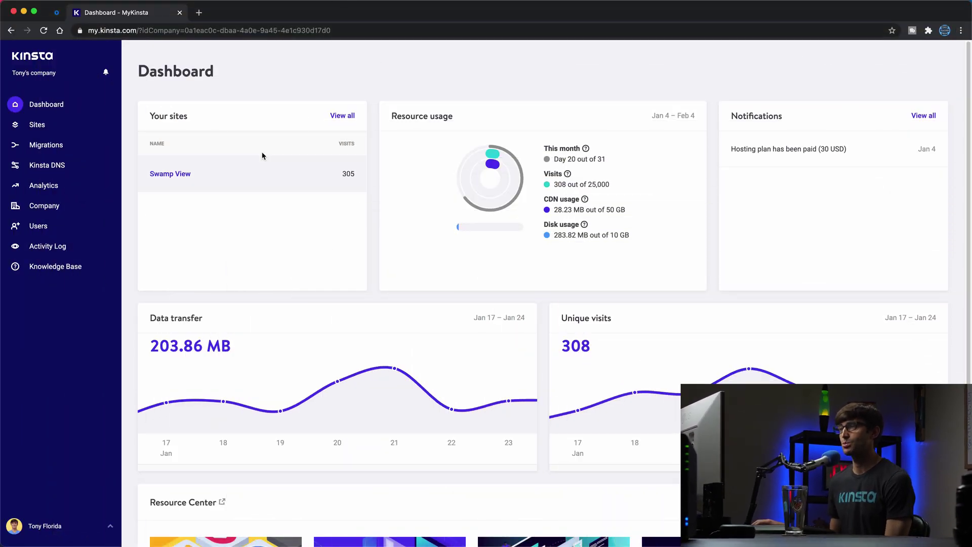
# Open Swamp View's Kinsta CDN settings and start enabling Kinsta CDN
pyautogui.click(171, 179)
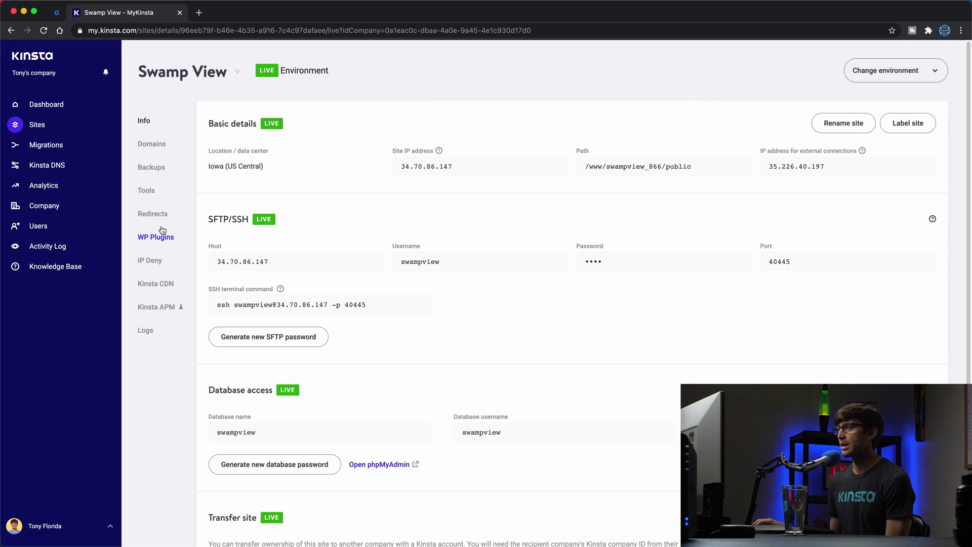
pyautogui.click(162, 289)
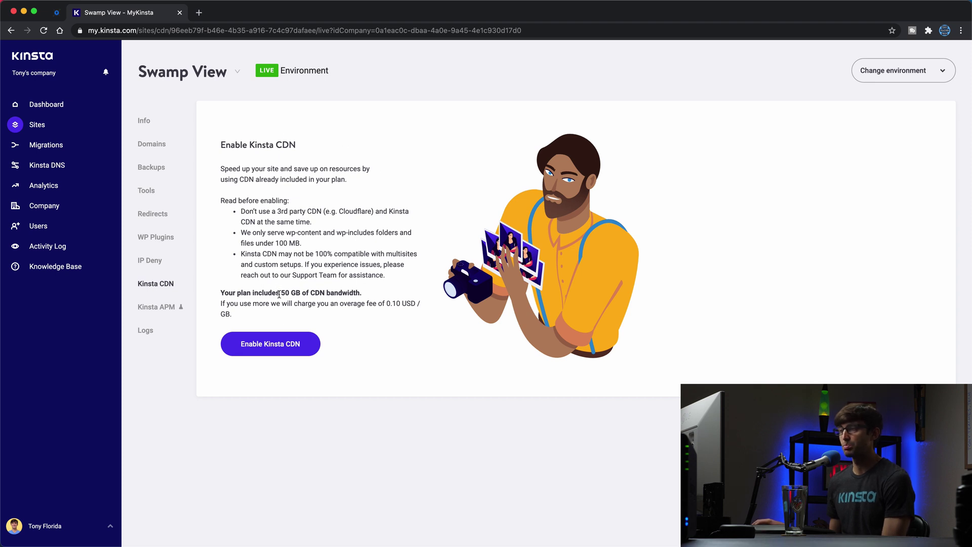
pyautogui.click(266, 355)
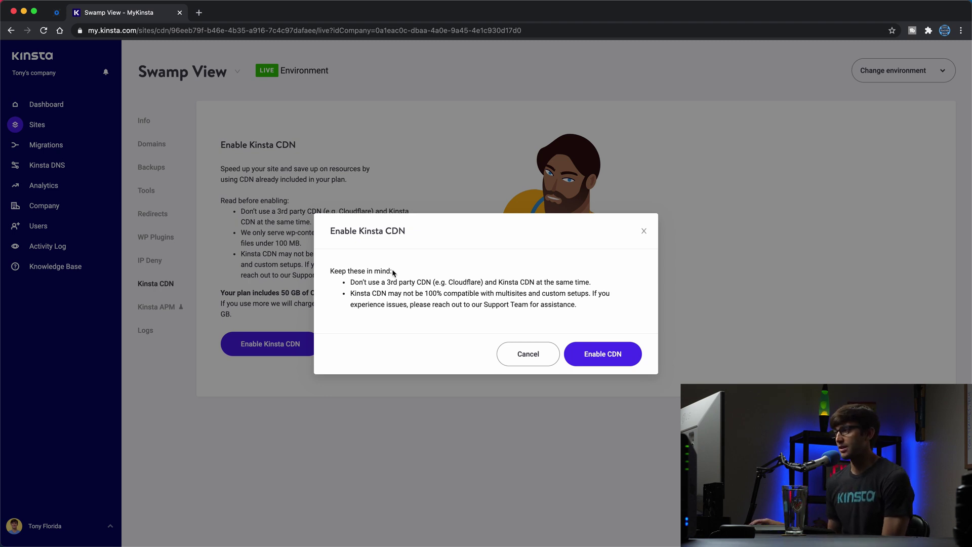
# Confirm Enable CDN for Swamp View and note the 15-minute wait while the CDN domain is created
pyautogui.click(609, 358)
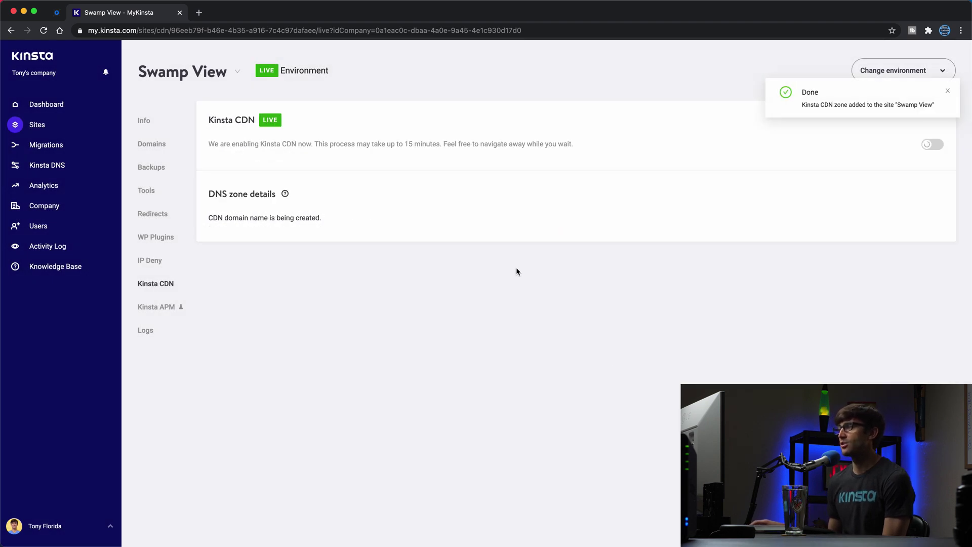
pyautogui.moveTo(334, 145); pyautogui.dragTo(434, 144)
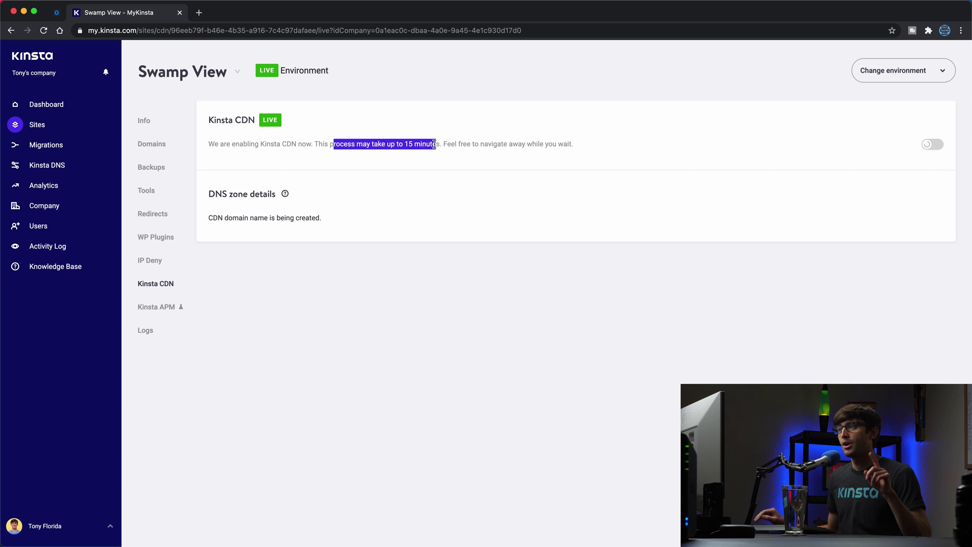
pyautogui.click(505, 182)
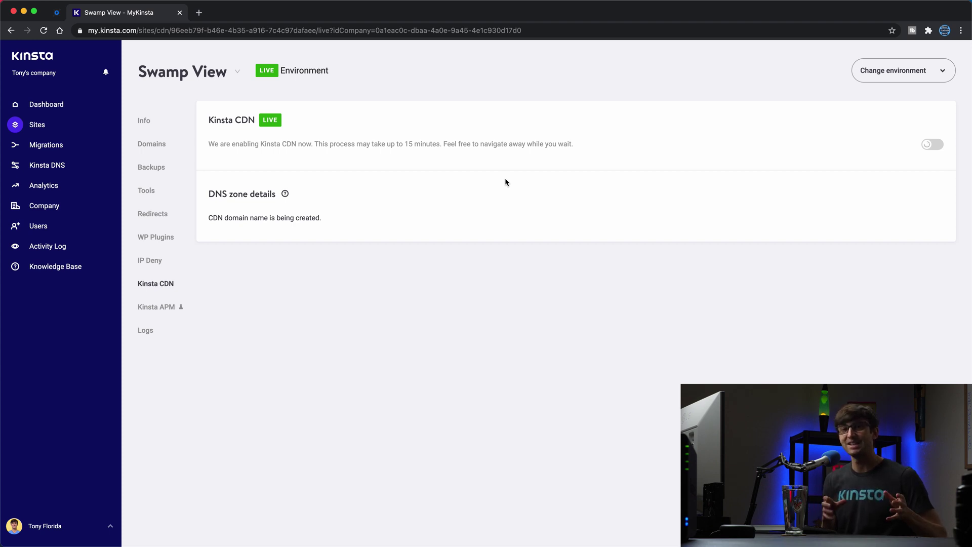
# Show KeyCDN's Network map of active and planned edge locations
pyautogui.click(57, 13)
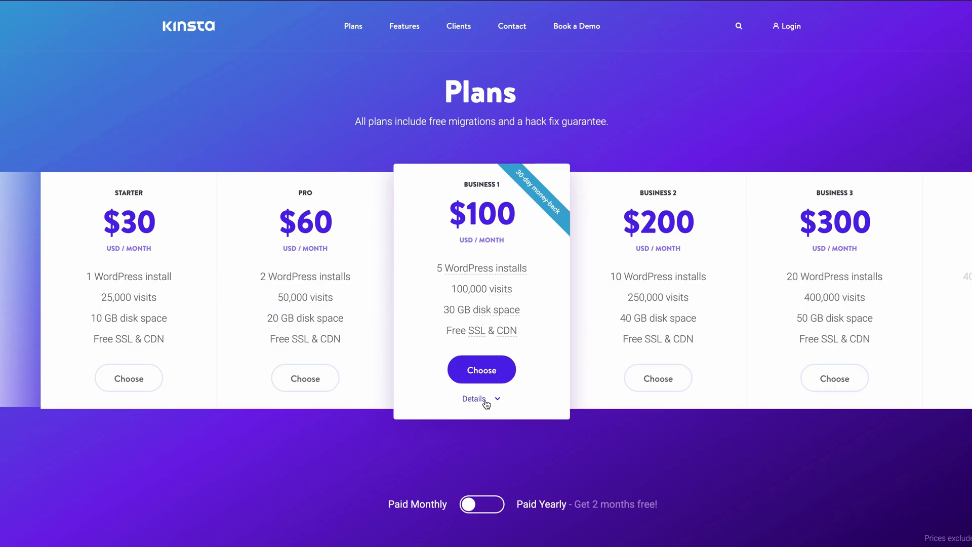
# Jump to the Kinsta Plans comparison table listing each plan's free CDN allowance
pyautogui.click(474, 399)
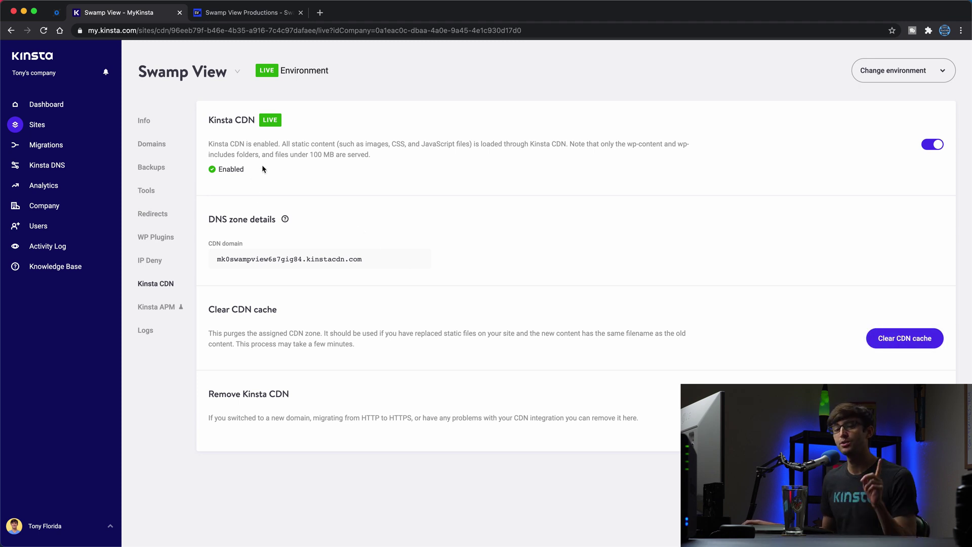
# Check that Swamp View's network requests still come from swampview.com, then return to MyKinsta's CDN settings
pyautogui.click(264, 14)
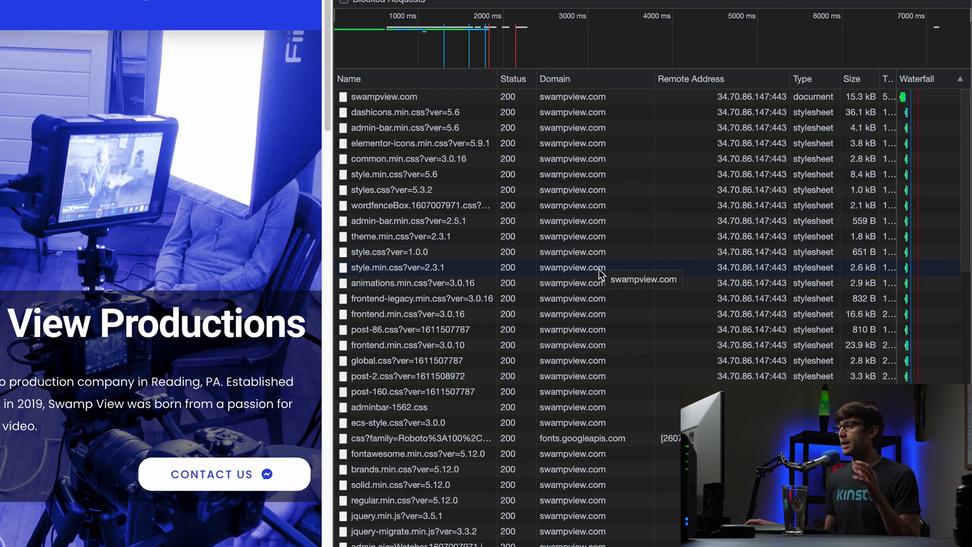
pyautogui.click(108, 12)
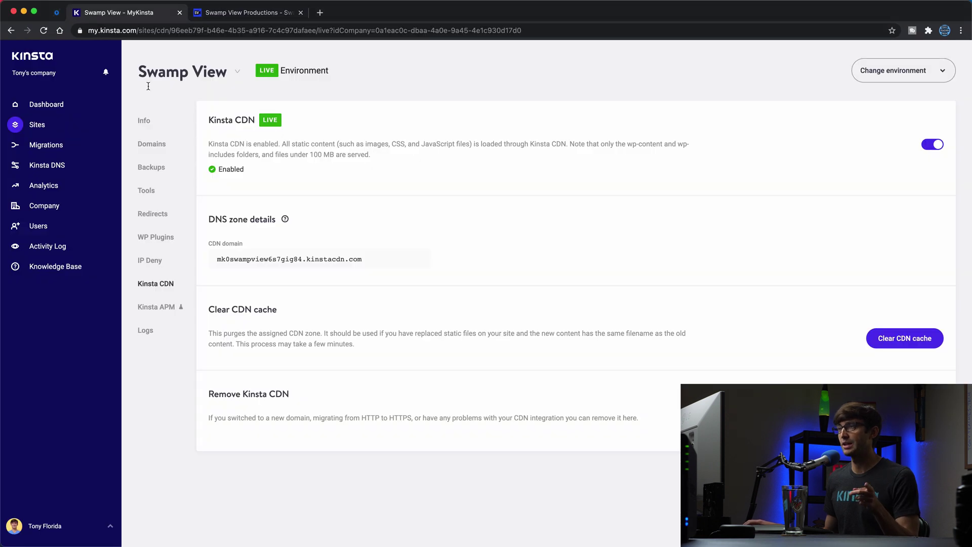
# Look up Swamp View's assigned kinstacdn.com CDN domain, then go back to the site's network requests
pyautogui.click(158, 122)
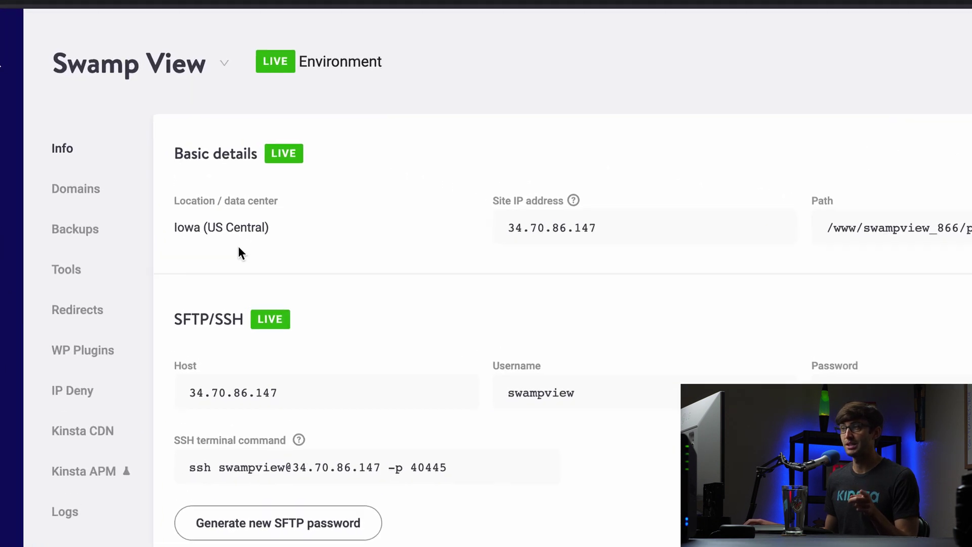
pyautogui.click(109, 435)
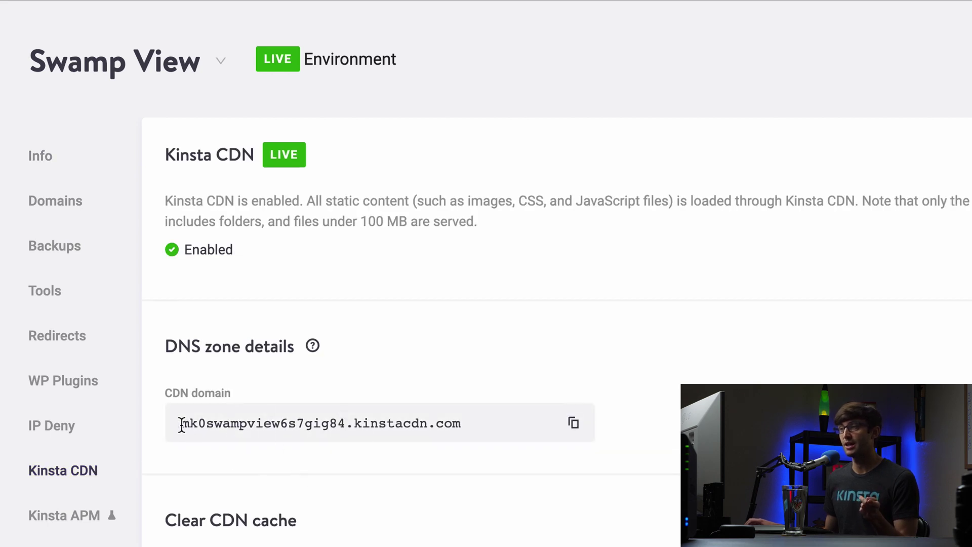
pyautogui.moveTo(181, 425); pyautogui.dragTo(461, 430)
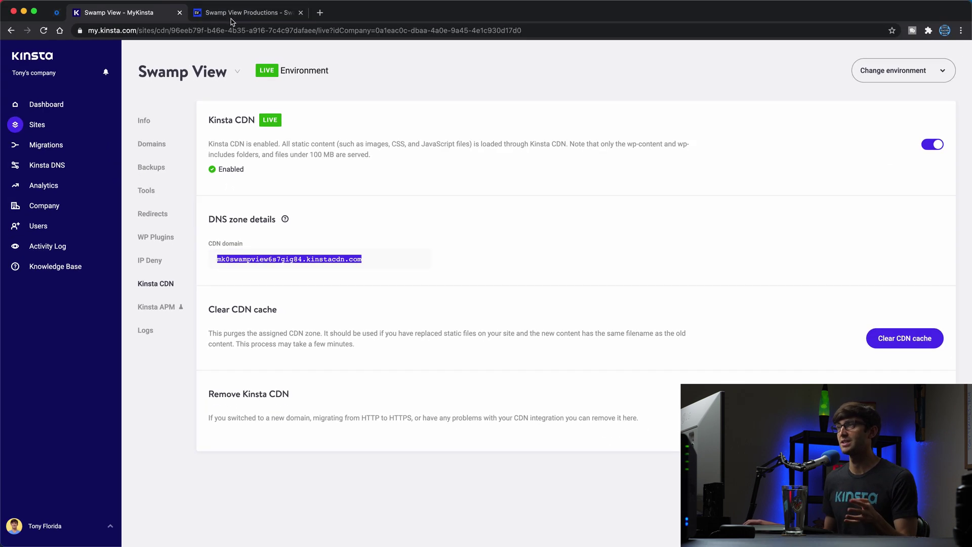
pyautogui.click(234, 14)
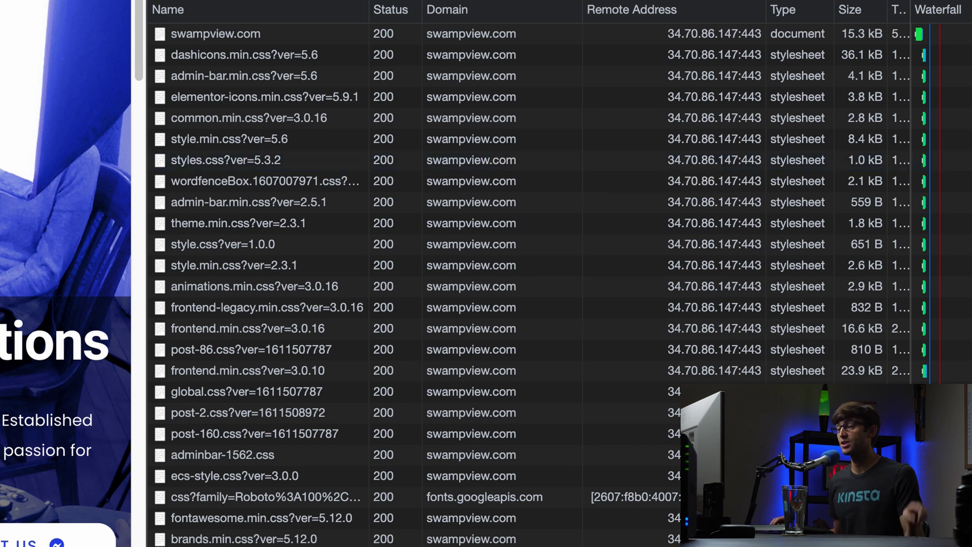
# Scroll the Network panel to find requests served from mk0swampview6s7gig84.kinstacdn.com
pyautogui.scroll(-10, 450, 183)
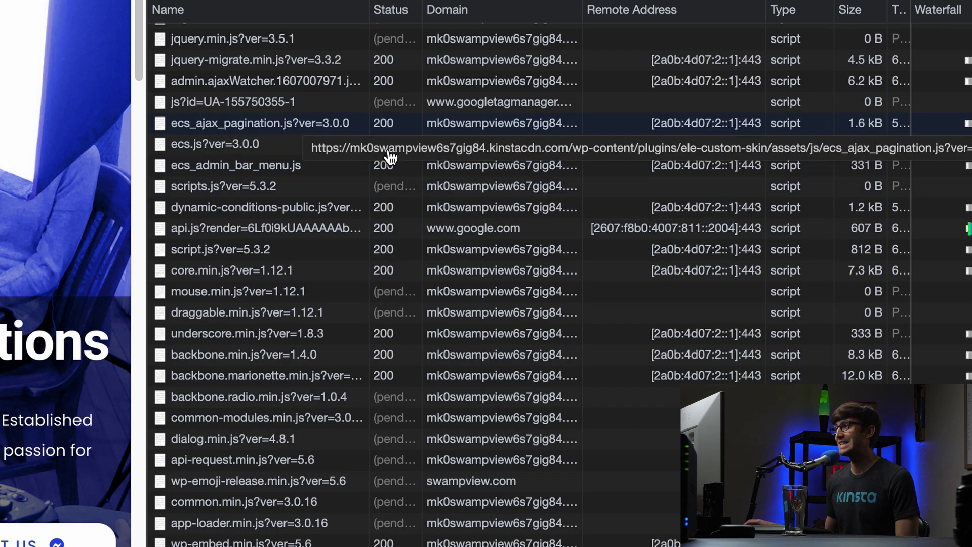
pyautogui.scroll(-12, 478, 204)
pyautogui.scroll(20, 477, 205)
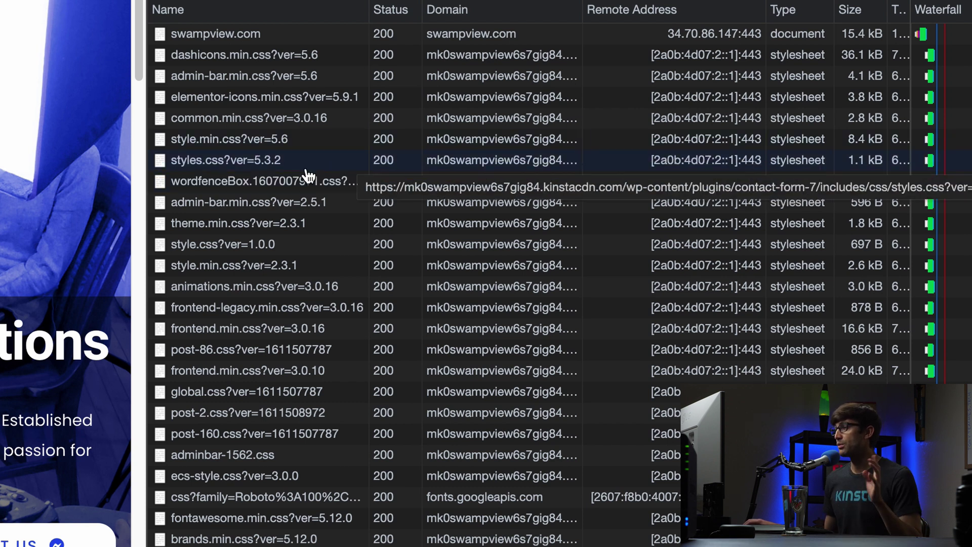
# Inspect styles.css headers showing x-cache MISS and x-edge-location usla, then show KeyCDN's edge map
pyautogui.click(213, 160)
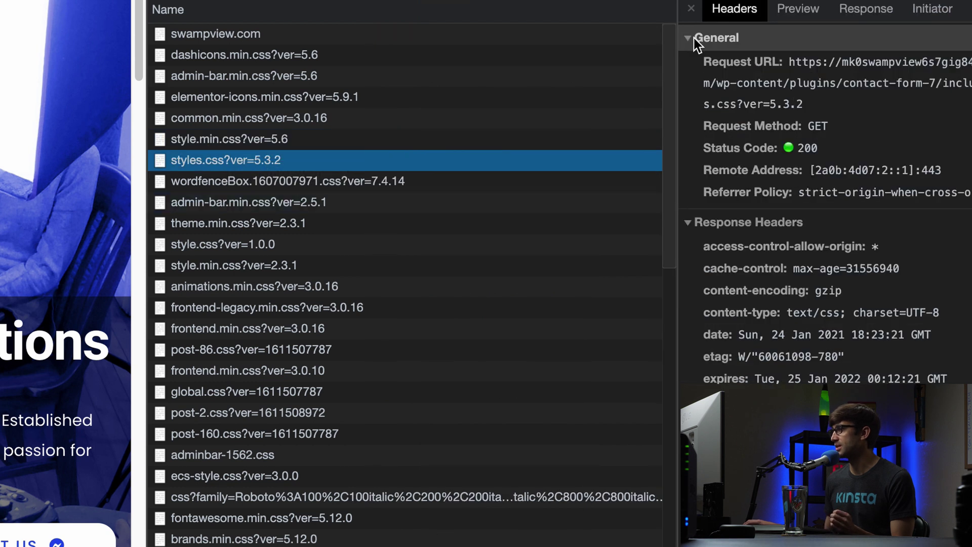
pyautogui.moveTo(677, 67); pyautogui.dragTo(405, 93)
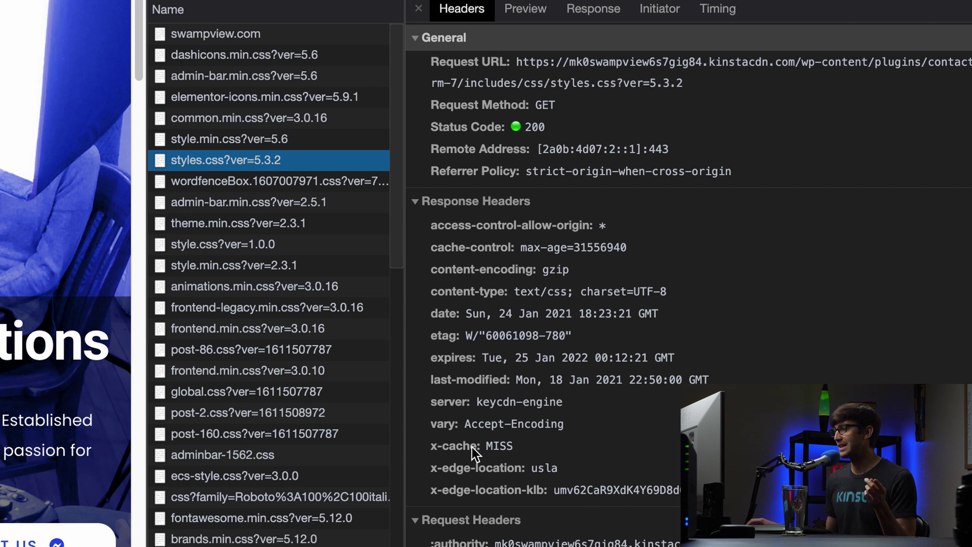
pyautogui.click(487, 447)
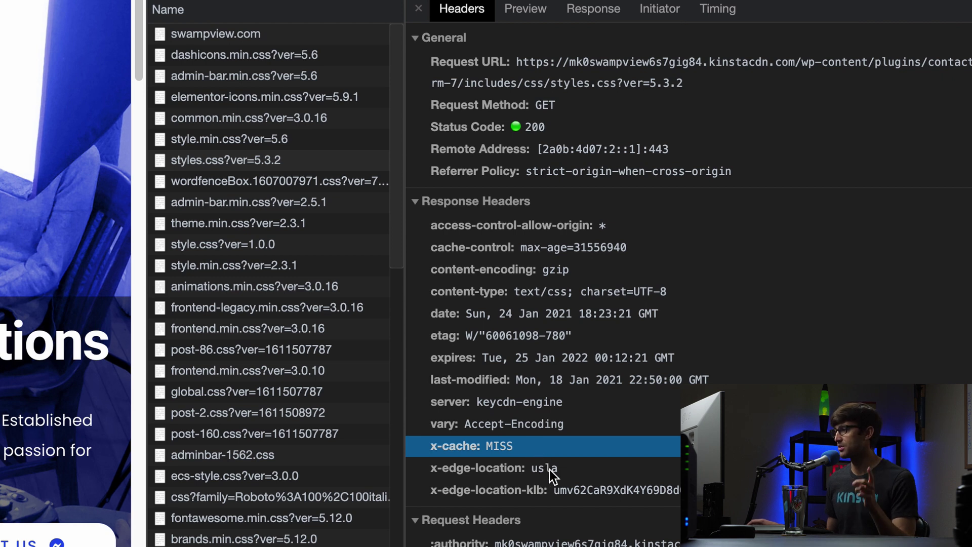
pyautogui.click(569, 477)
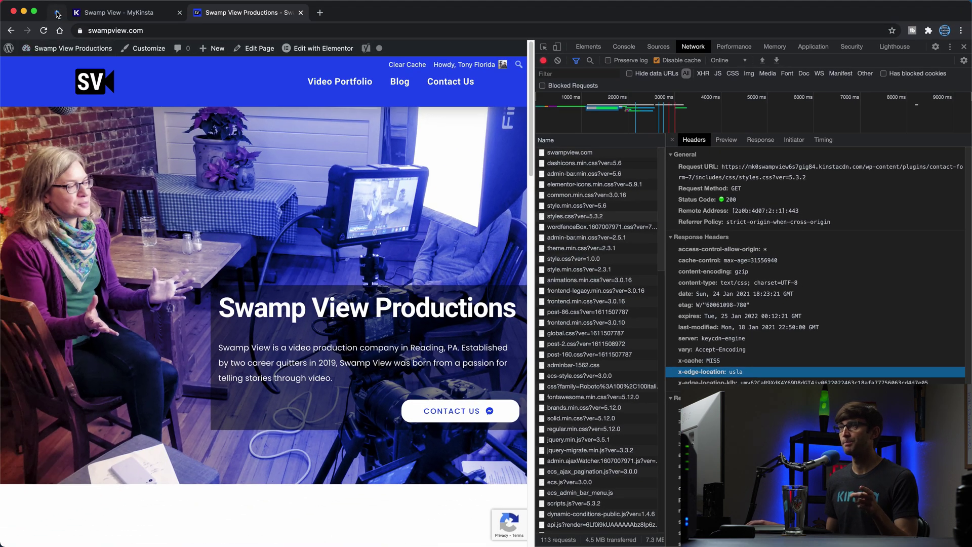
pyautogui.click(57, 14)
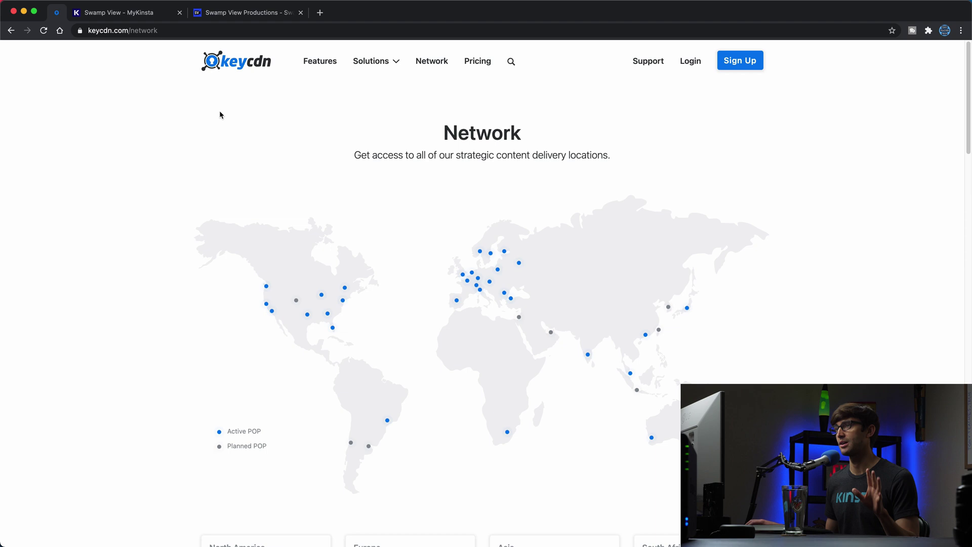
# Review styles.css headers again: server keycdn-engine, content-encoding gzip and x-cache MISS
pyautogui.click(132, 15)
pyautogui.click(264, 21)
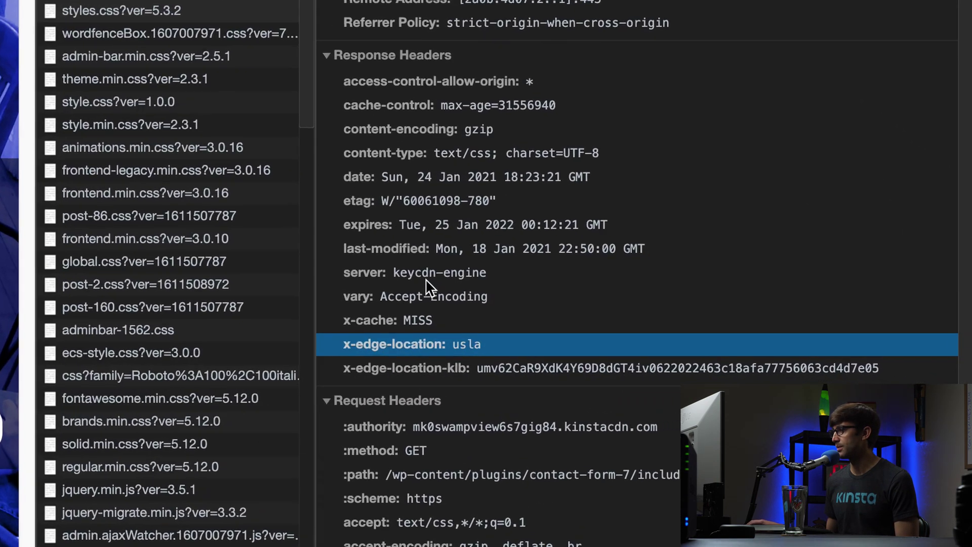
pyautogui.click(547, 299)
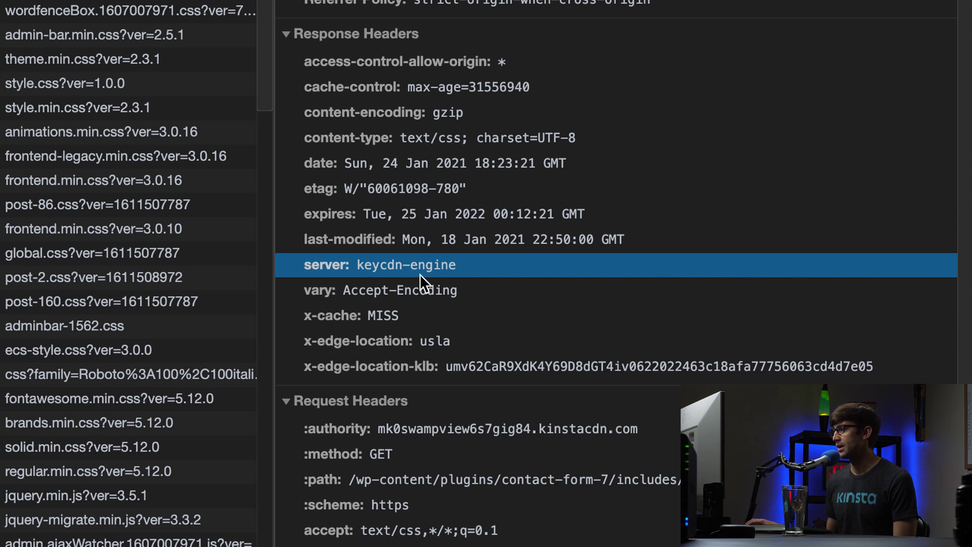
pyautogui.click(473, 113)
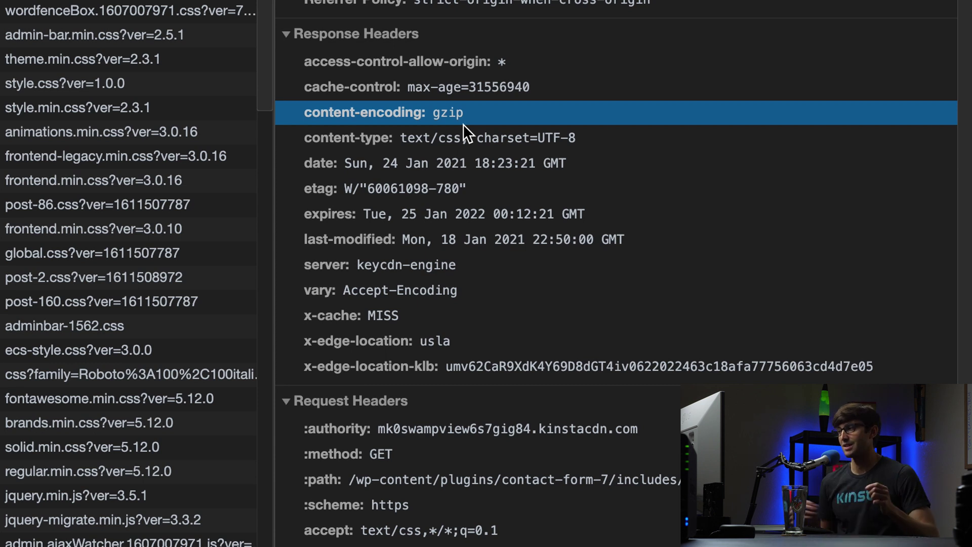
pyautogui.click(393, 318)
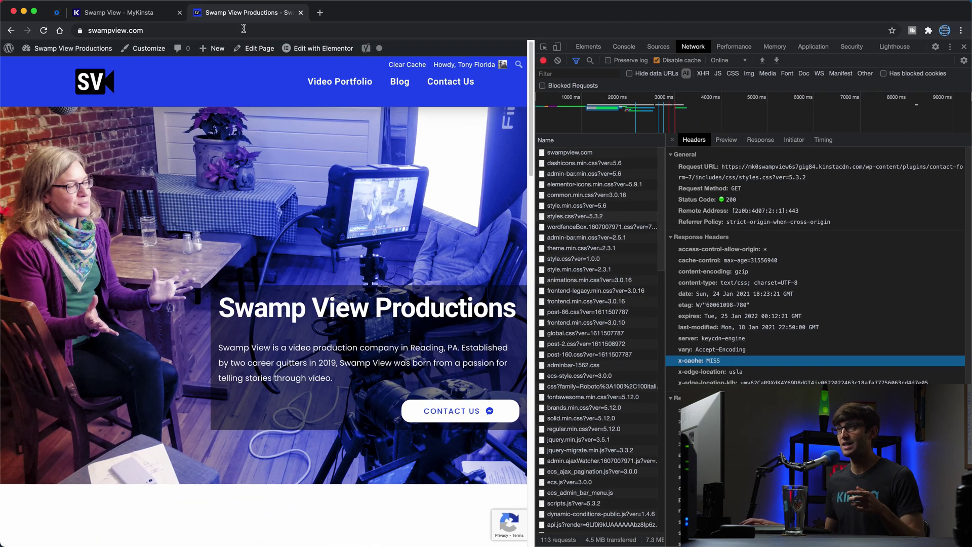
# Reload the Swamp View page and confirm styles.css now reports x-cache HIT
pyautogui.doubleClick(244, 30)
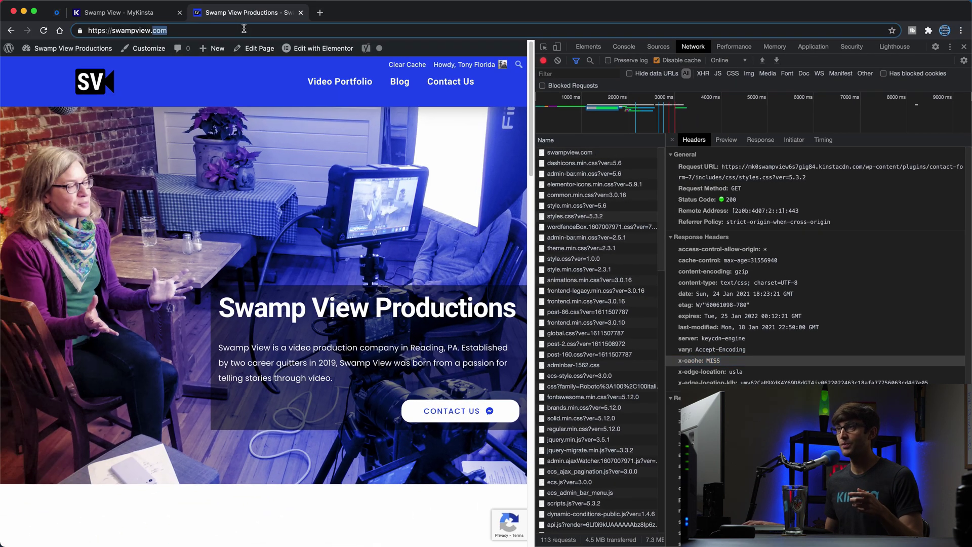
pyautogui.press('Return')
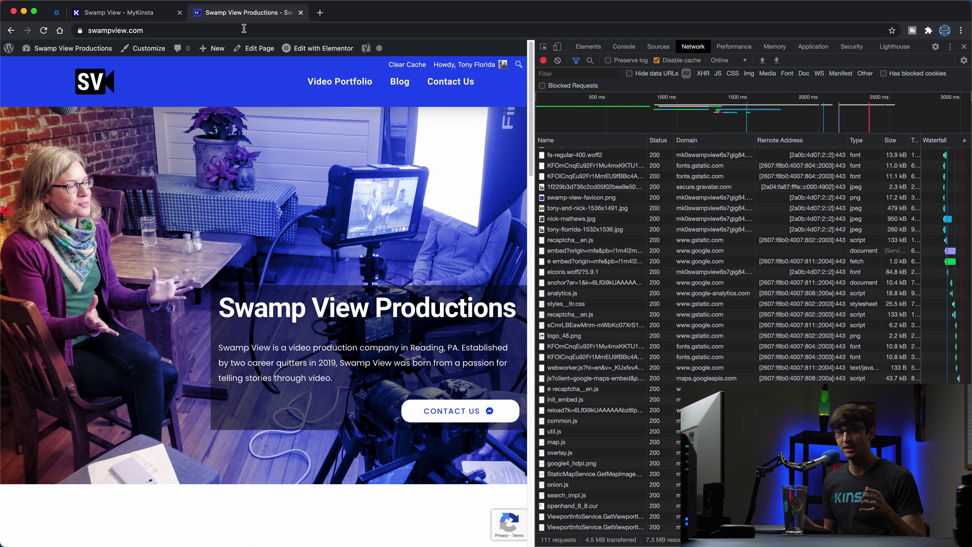
pyautogui.scroll(10, 575, 255)
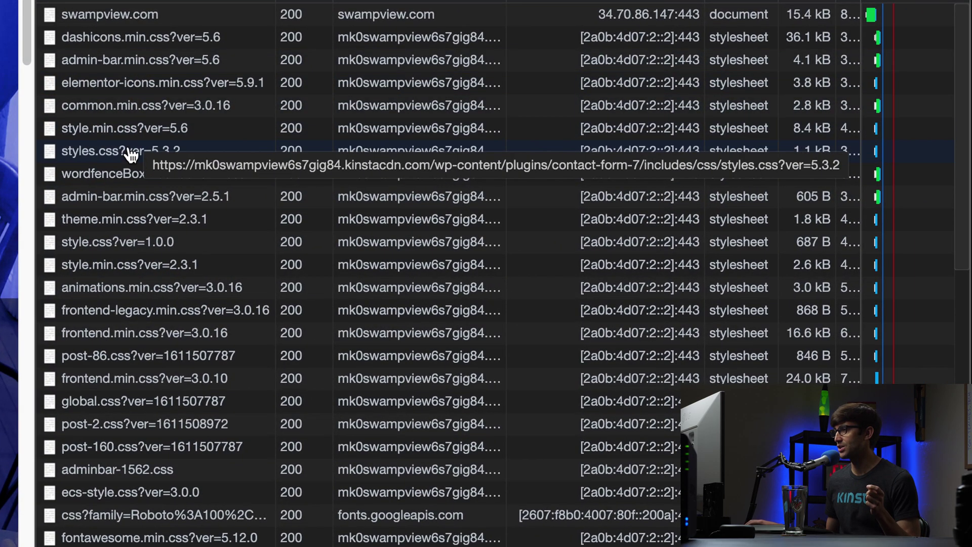
pyautogui.click(130, 155)
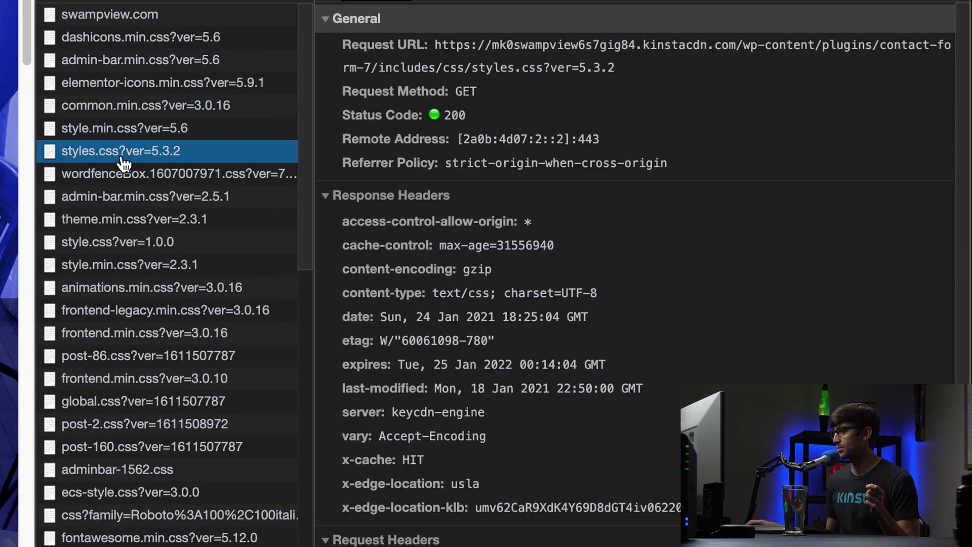
pyautogui.click(504, 458)
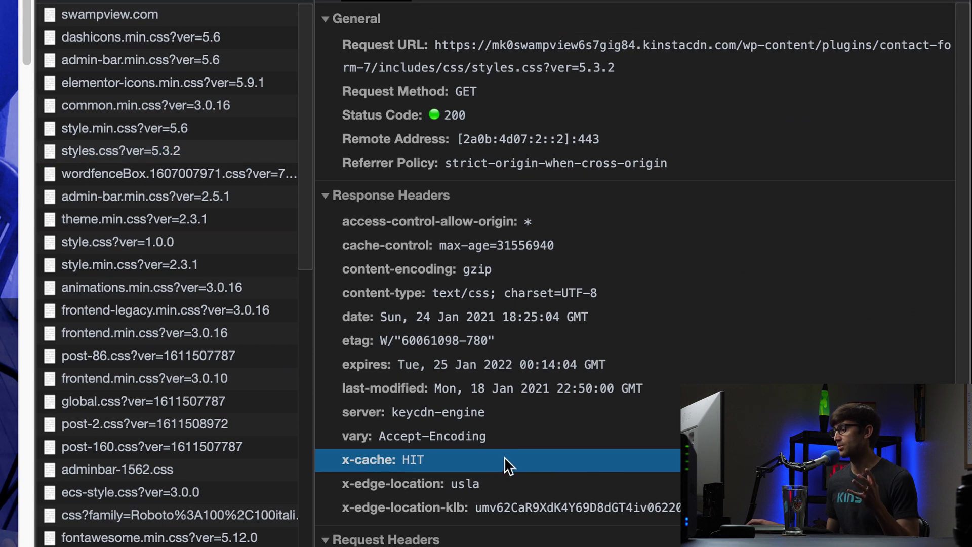